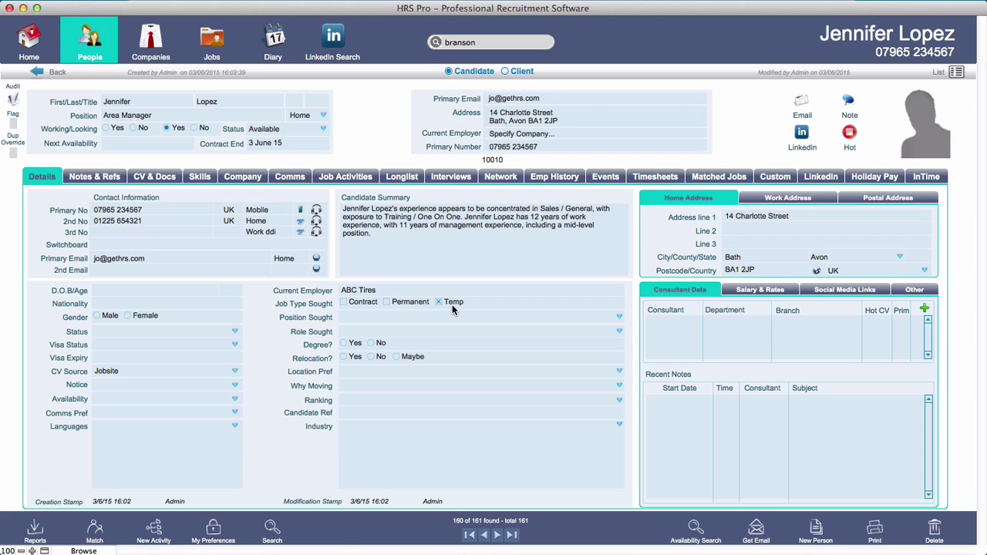
# - Open the candidate's unavailability settings from their events and set the end date to 28 Jun 2015
pyautogui.click(605, 178)
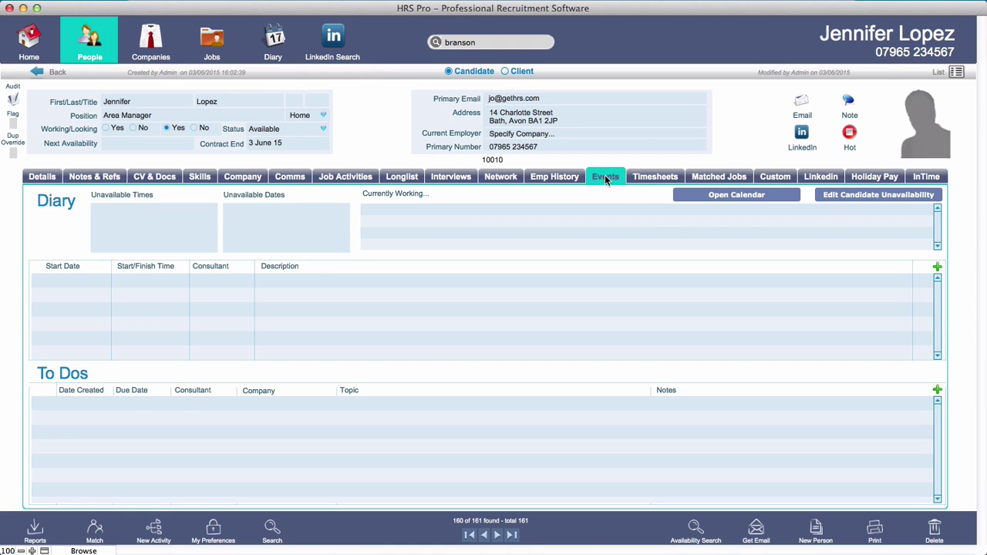
pyautogui.click(856, 195)
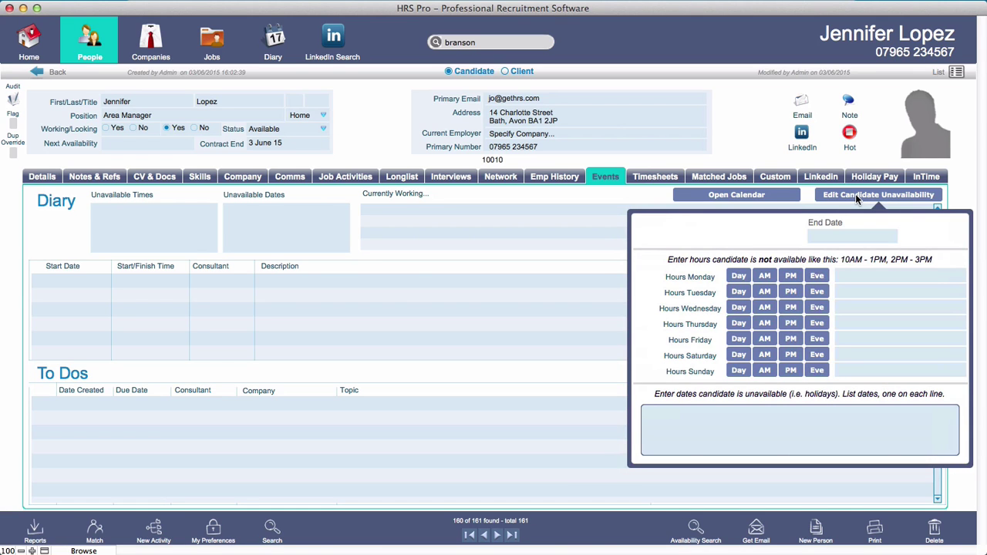
pyautogui.click(850, 239)
pyautogui.click(891, 236)
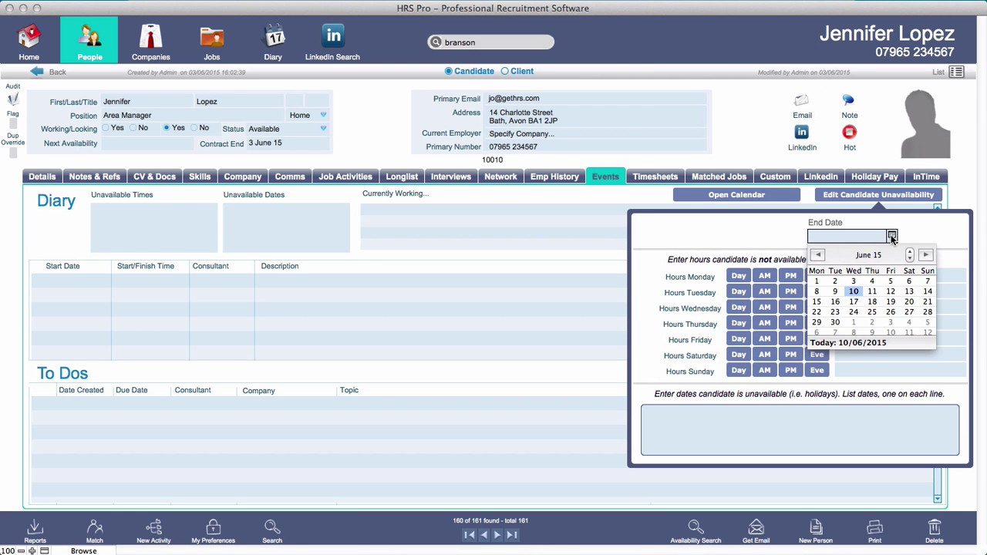
pyautogui.click(928, 312)
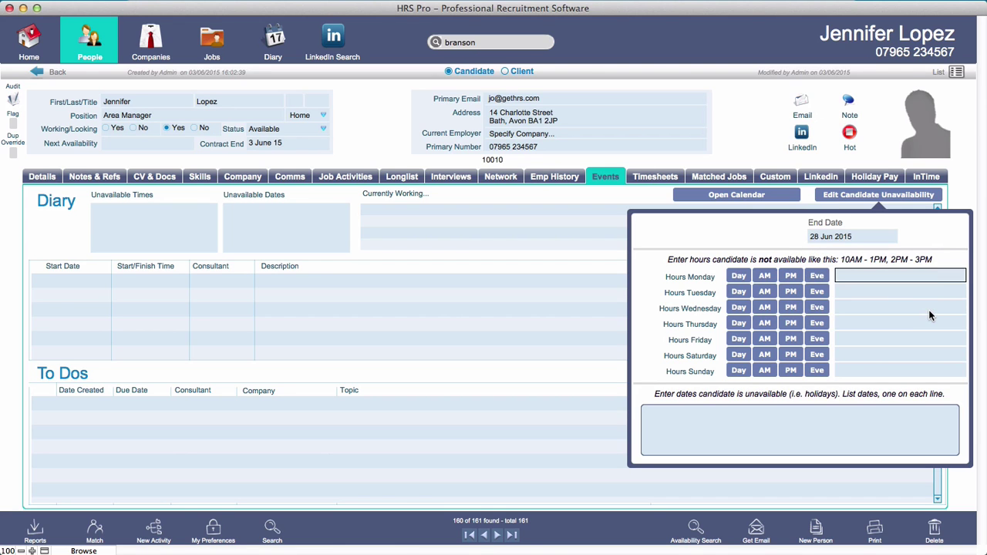
# - Mark the candidate as unavailable in the mornings, 8AM - 12PM, from Monday to Friday
pyautogui.click(765, 275)
pyautogui.click(766, 294)
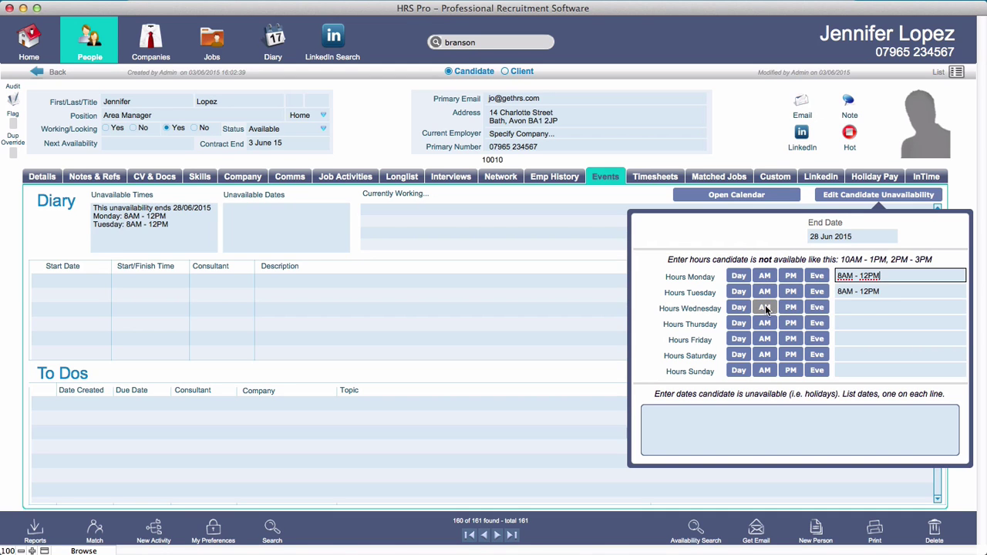
pyautogui.click(766, 308)
pyautogui.click(765, 327)
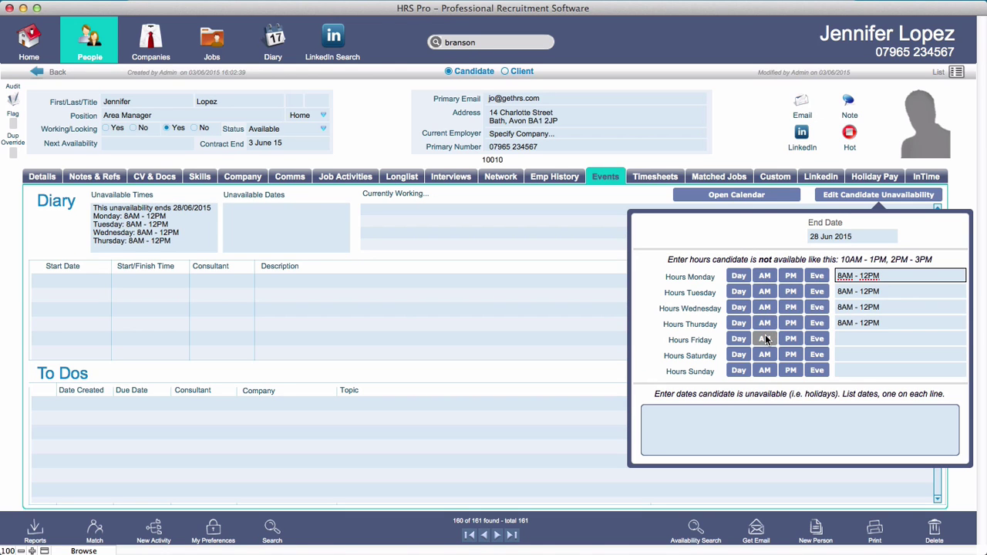
pyautogui.click(766, 339)
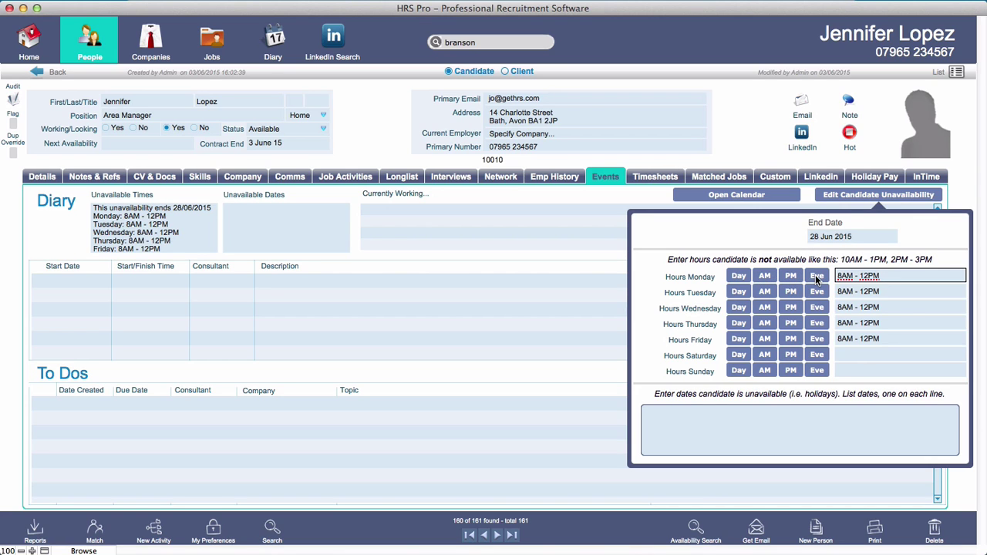
# - Add 3/7/2015 as a date the candidate is unavailable and close the unavailability settings
pyautogui.click(786, 423)
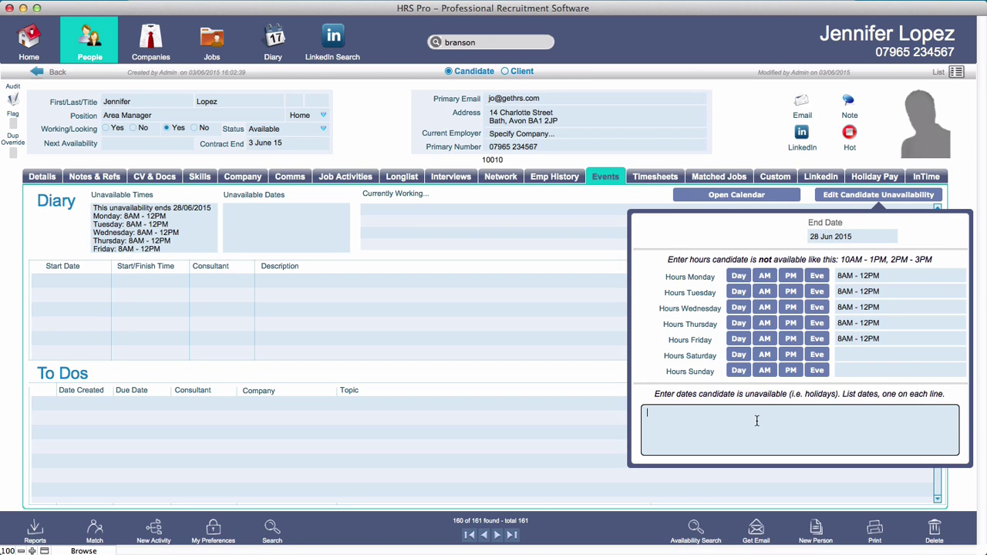
pyautogui.write('3/7/2015')
pyautogui.click(591, 314)
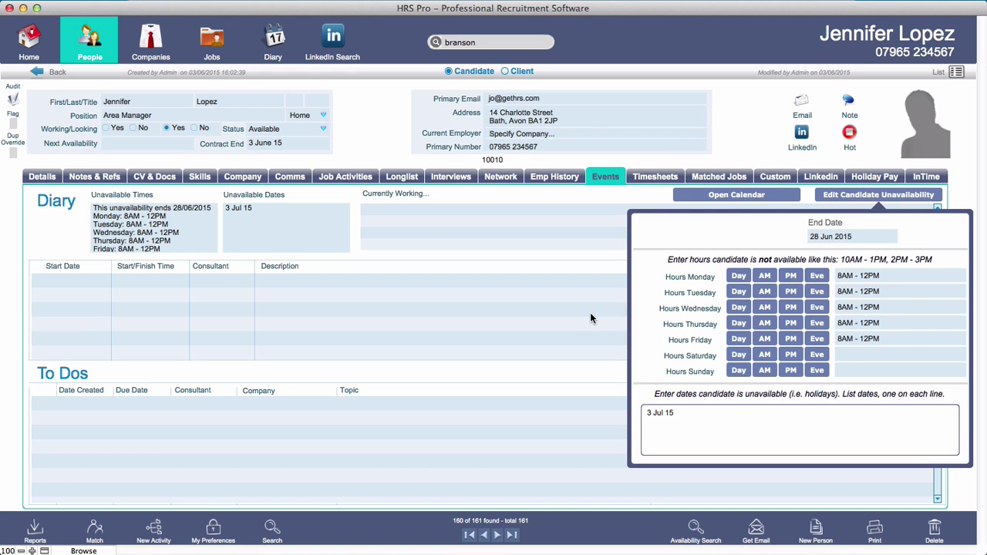
pyautogui.click(591, 318)
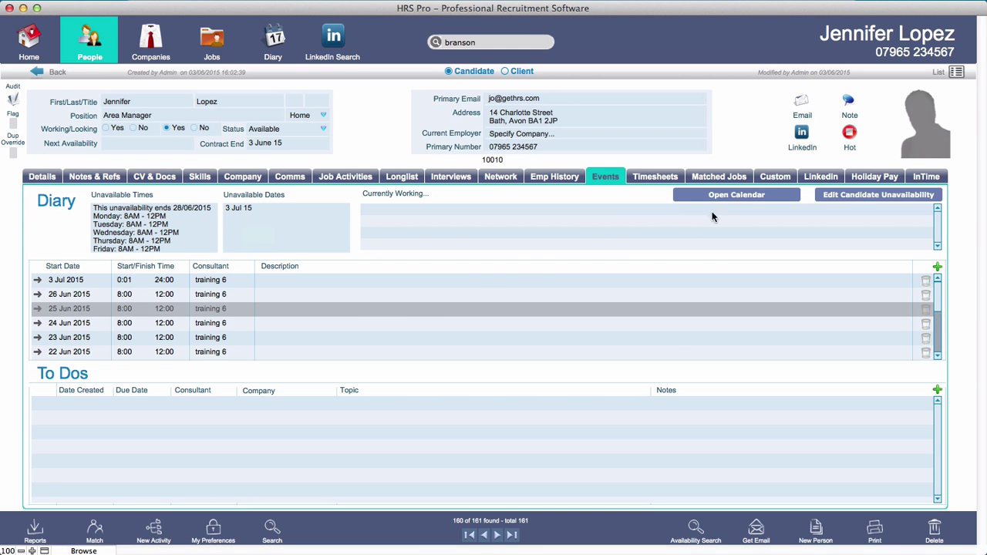
# - Review the candidate's calendar week by week from 8 June to 6 July 2015, and close the calendar
pyautogui.click(726, 197)
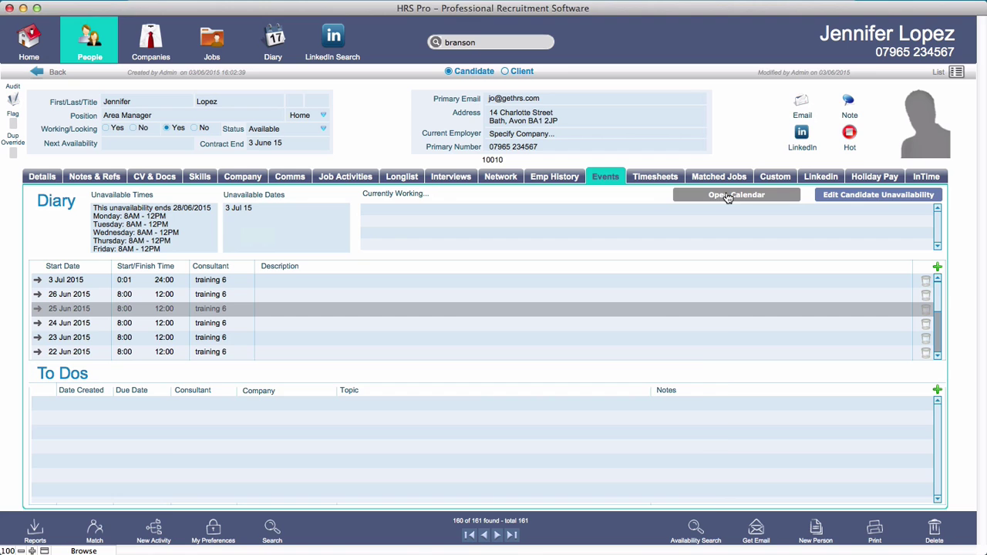
pyautogui.click(652, 463)
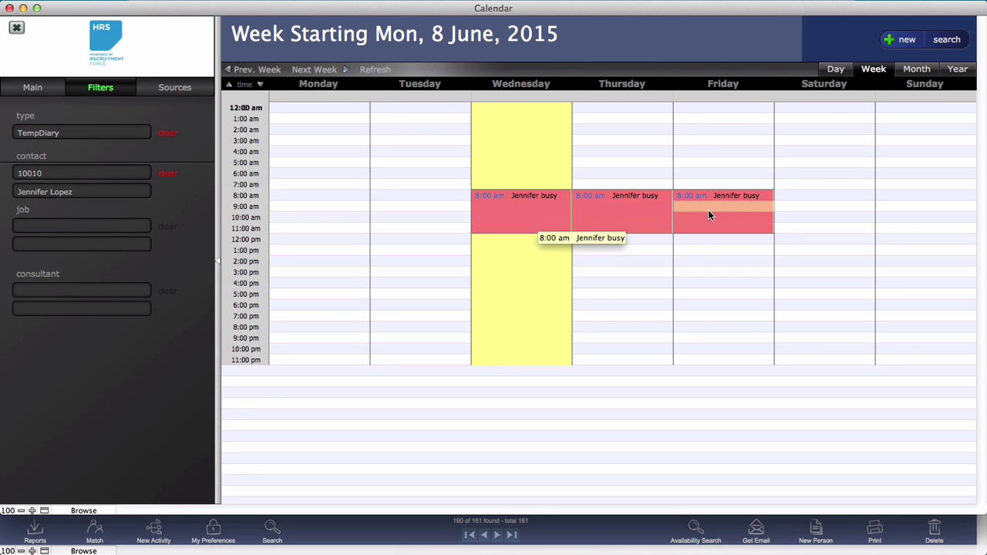
pyautogui.click(347, 71)
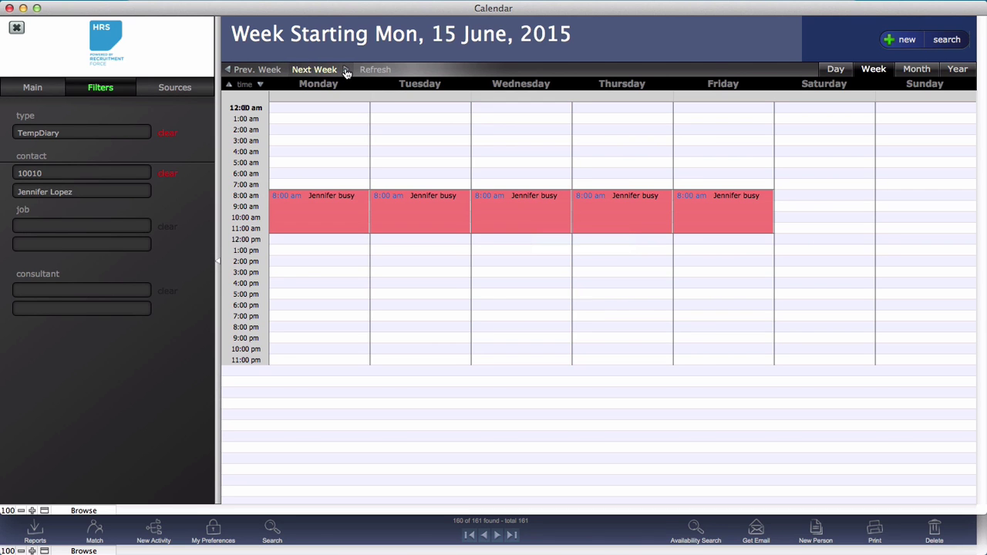
pyautogui.click(346, 71)
pyautogui.click(346, 70)
pyautogui.click(346, 70)
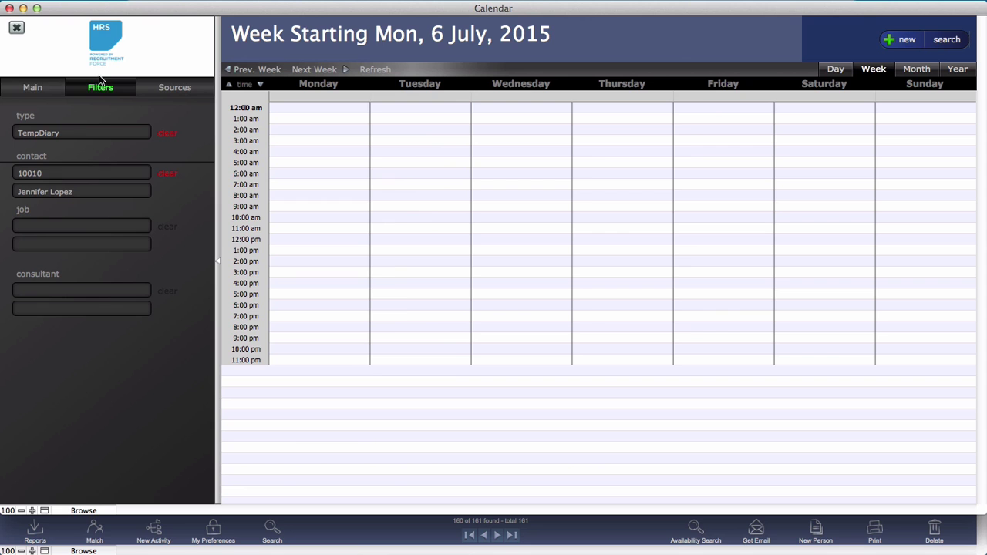
pyautogui.click(17, 31)
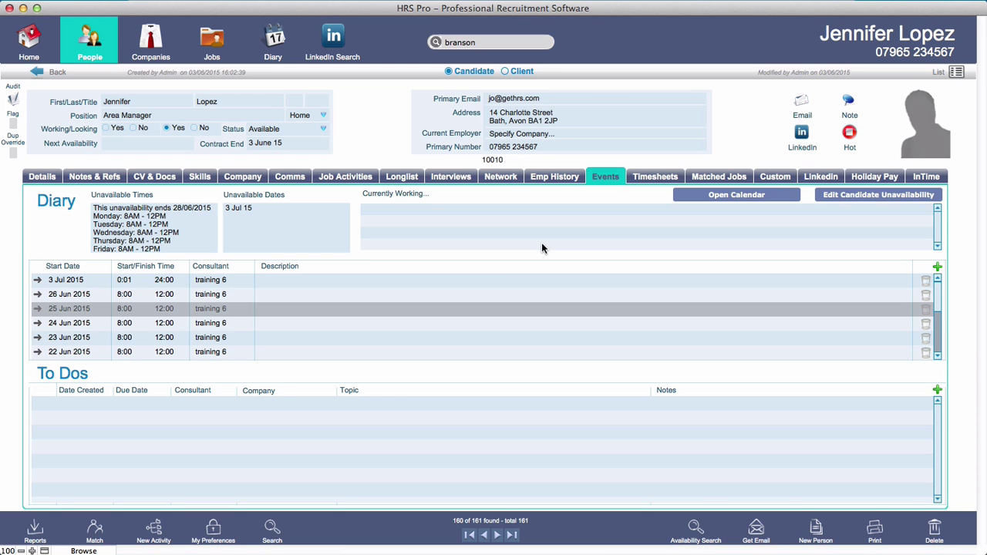
# - Start an availability search and clear the required hours for Monday to Friday
pyautogui.click(696, 528)
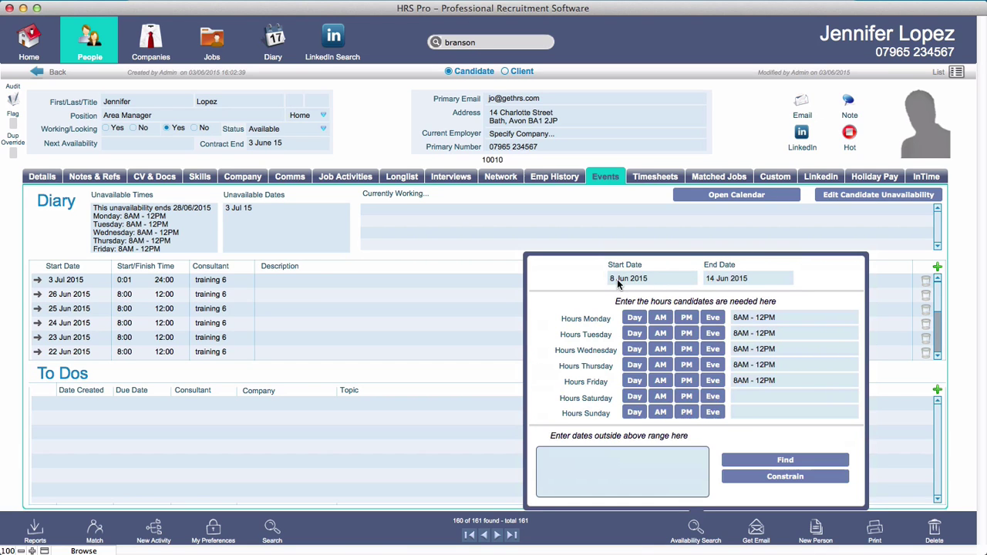
pyautogui.click(789, 317)
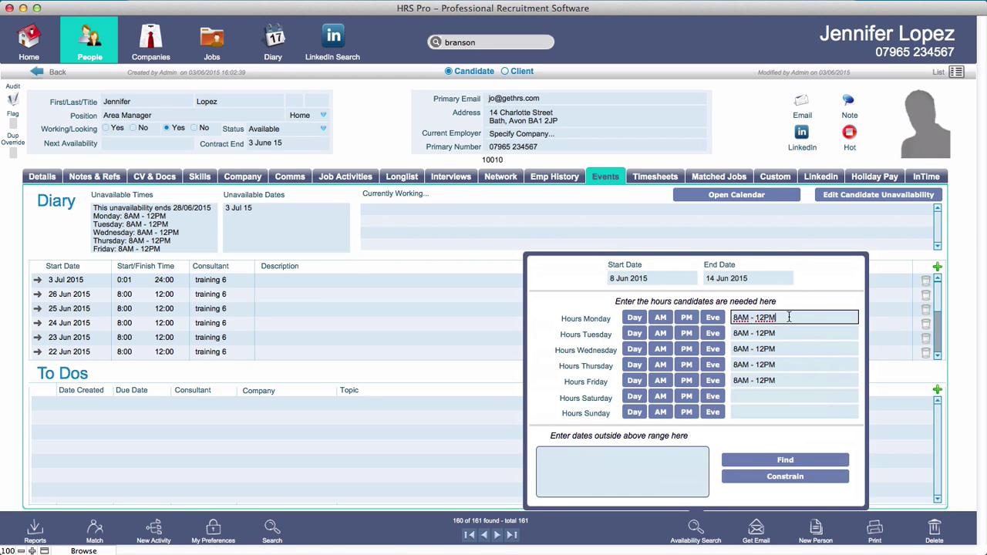
pyautogui.press('BackSpace')
pyautogui.press('BackSpace')
pyautogui.press('BackSpace')
pyautogui.press('BackSpace')
pyautogui.press('BackSpace')
pyautogui.press('BackSpace')
pyautogui.press('BackSpace')
pyautogui.press('BackSpace')
pyautogui.press('BackSpace')
pyautogui.press('BackSpace')
pyautogui.press('Tab')
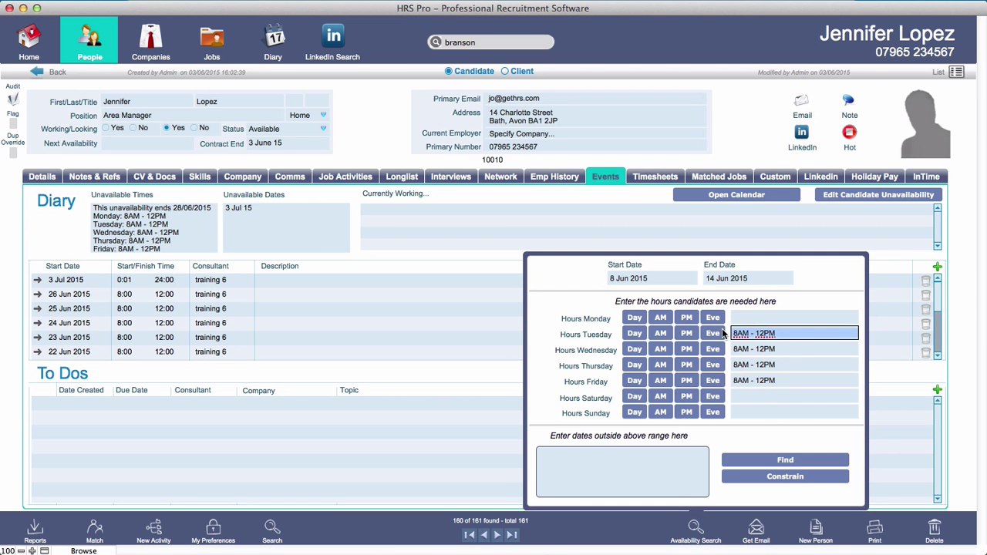
pyautogui.press('BackSpace')
pyautogui.press('Tab')
pyautogui.press('BackSpace')
pyautogui.press('Tab')
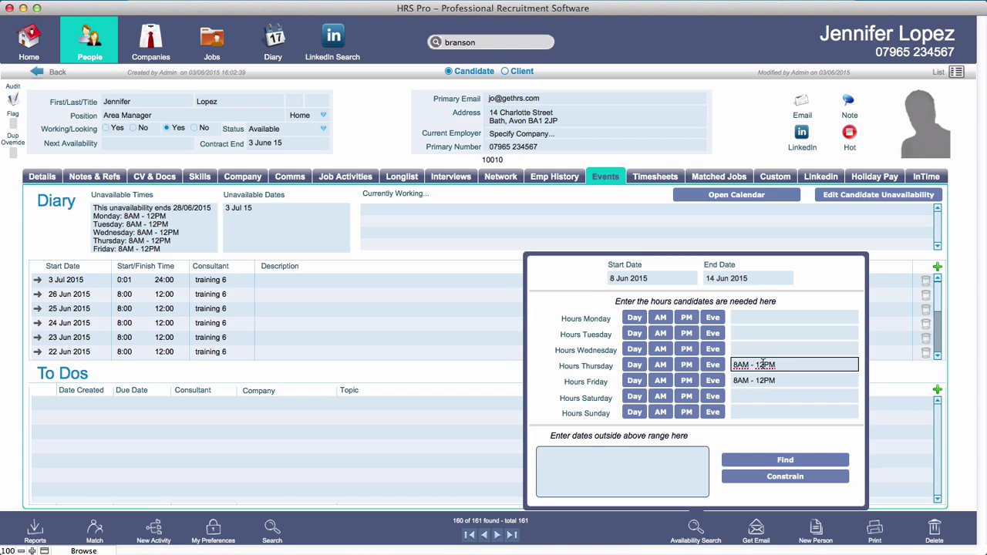
pyautogui.press('BackSpace')
pyautogui.press('Tab')
pyautogui.press('BackSpace')
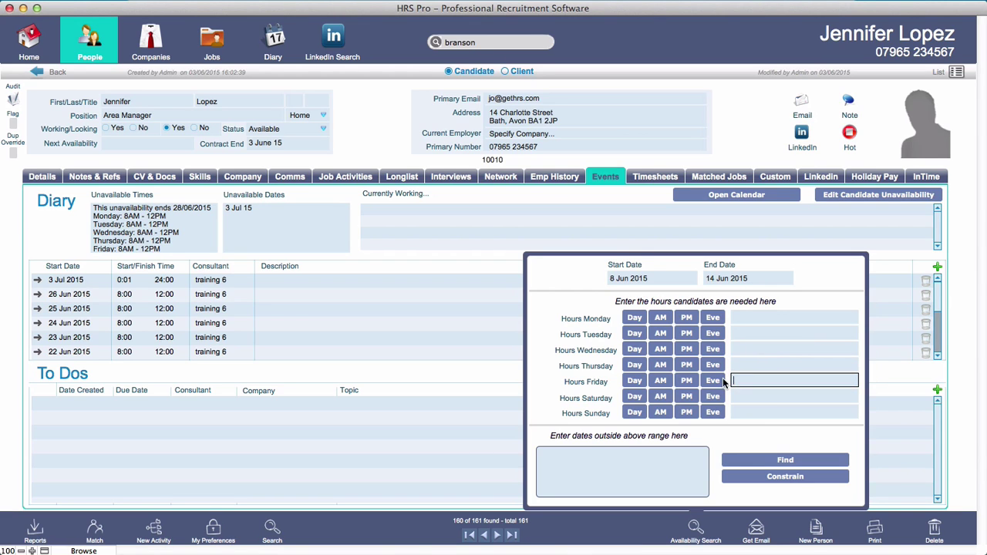
# - Set the required hours to 12PM - 6PM for Monday to Friday and find the available candidates
pyautogui.click(685, 317)
pyautogui.click(686, 334)
pyautogui.click(686, 349)
pyautogui.click(686, 364)
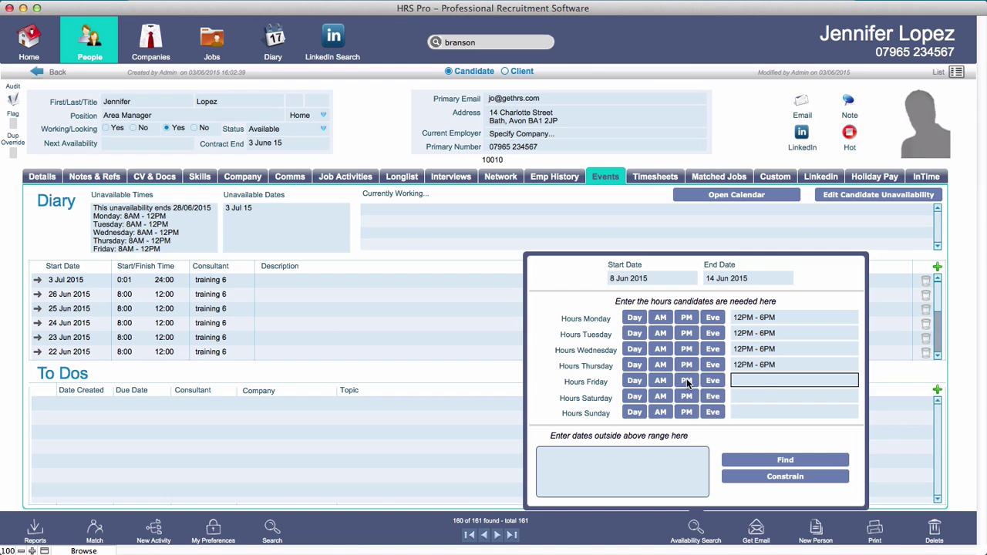
pyautogui.click(686, 381)
pyautogui.click(786, 460)
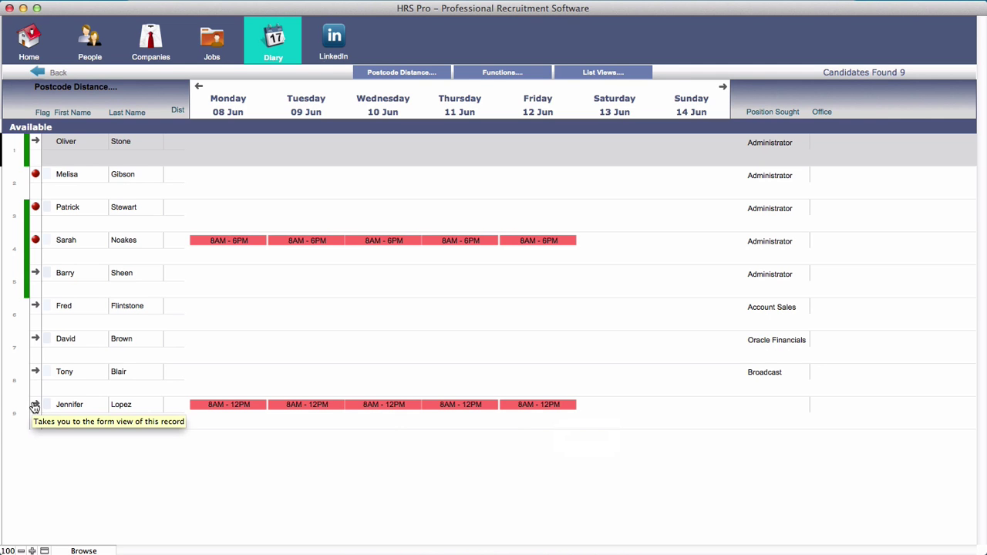
# - Open the record of the last candidate in the availability results and show their diary events
pyautogui.click(36, 407)
pyautogui.click(36, 407)
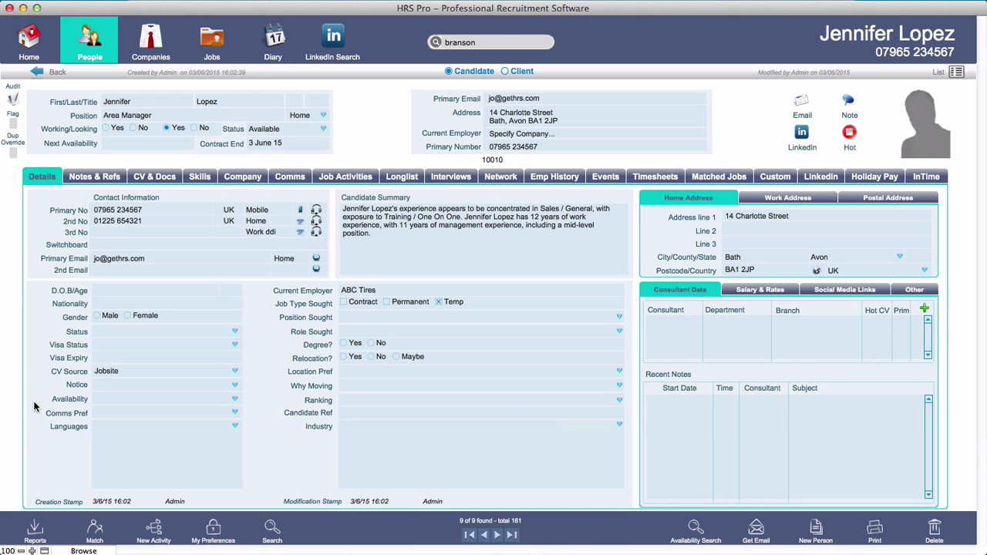
pyautogui.click(604, 177)
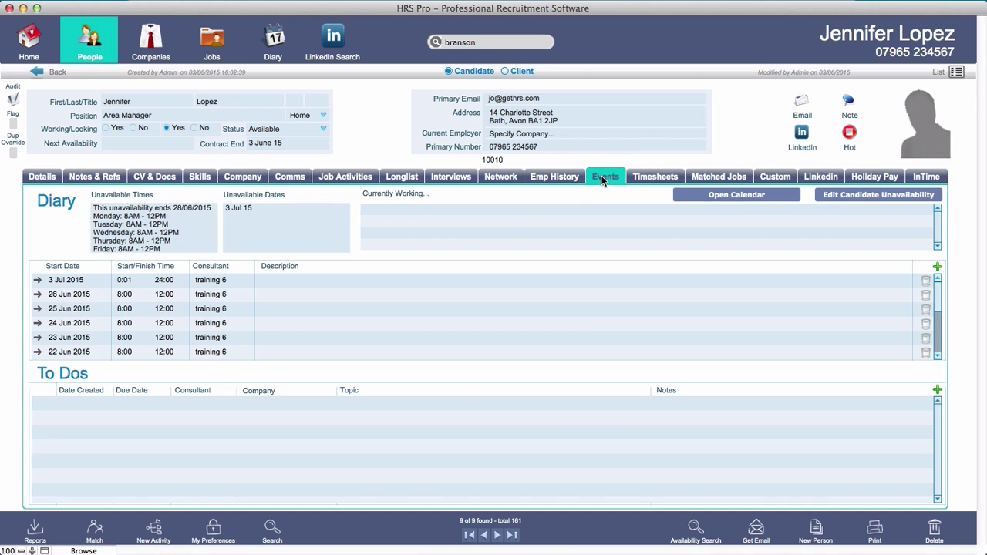